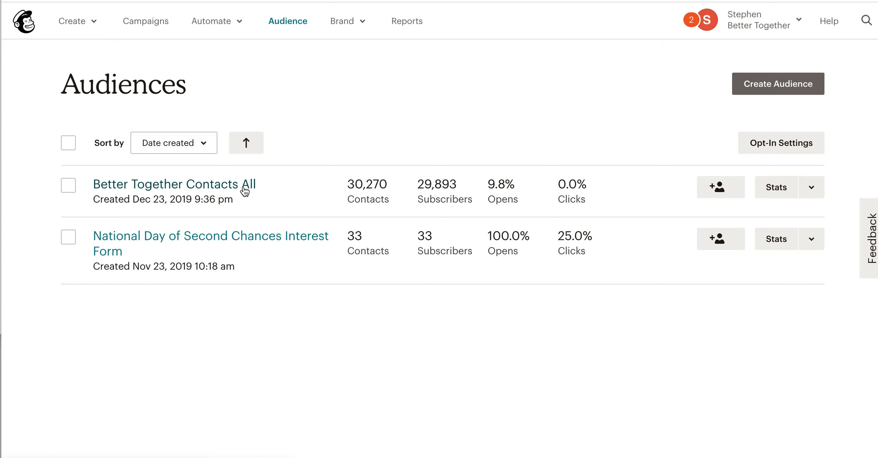
# Step: Open a contact's profile from the Better Together Contacts All audience and review its tags and profile information
pyautogui.click(245, 191)
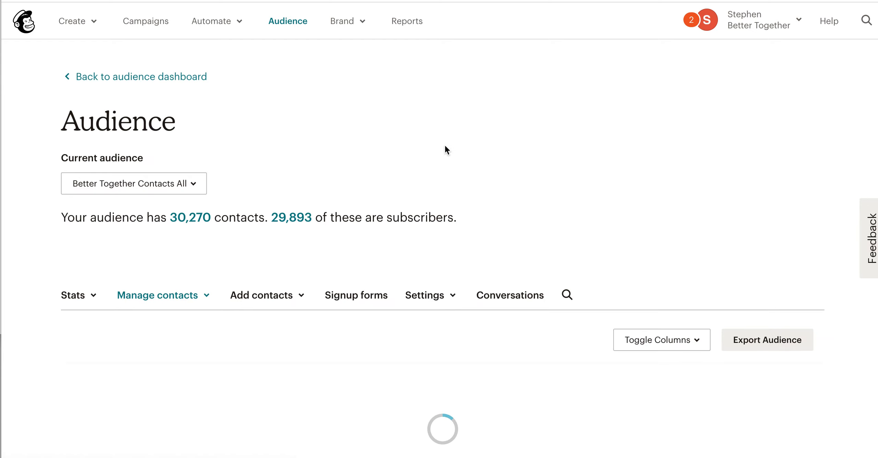
pyautogui.scroll(-3, 444, 185)
pyautogui.scroll(-6, 445, 186)
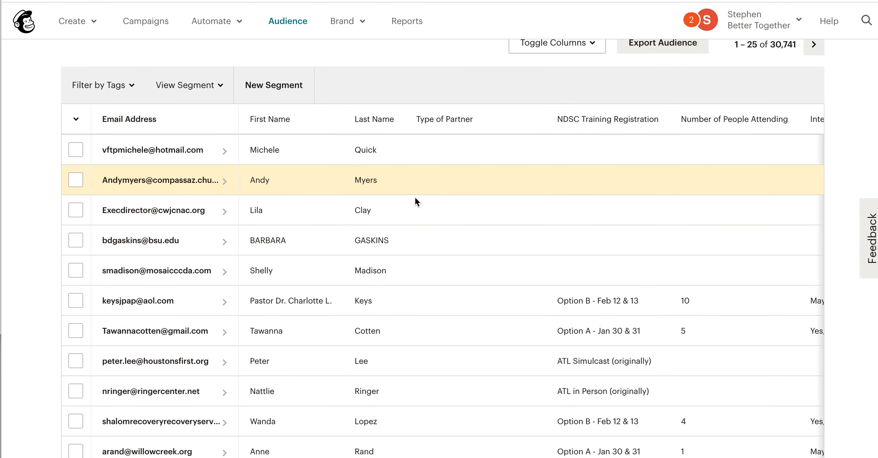
pyautogui.scroll(-3, 256, 368)
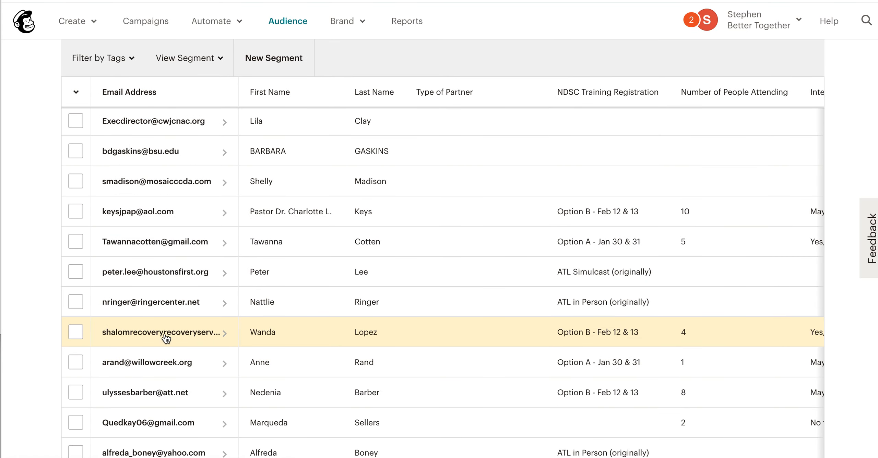
pyautogui.click(166, 338)
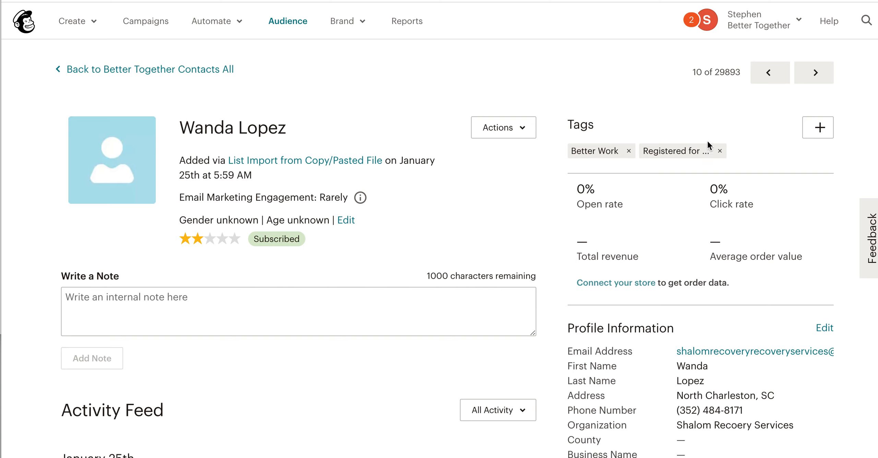
pyautogui.scroll(-3, 494, 219)
pyautogui.scroll(3, 495, 218)
# Step: Return to the audience dashboard and review the recent growth and tag overview
pyautogui.click(289, 22)
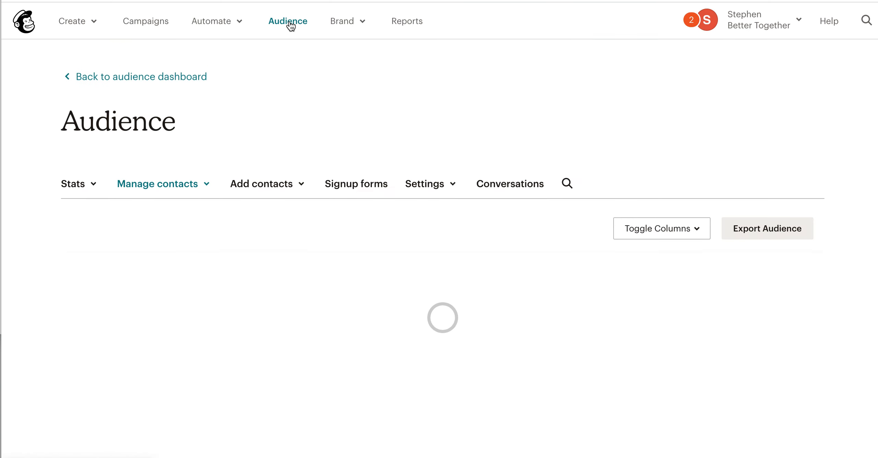
pyautogui.click(291, 26)
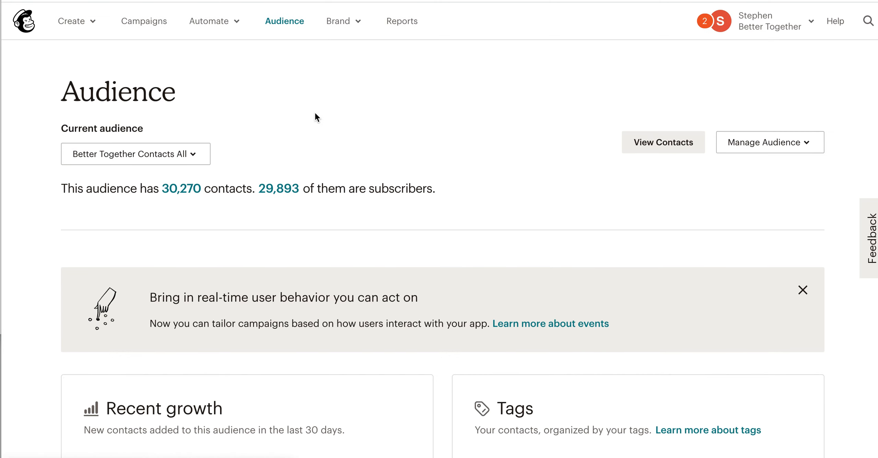
pyautogui.scroll(-7, 315, 114)
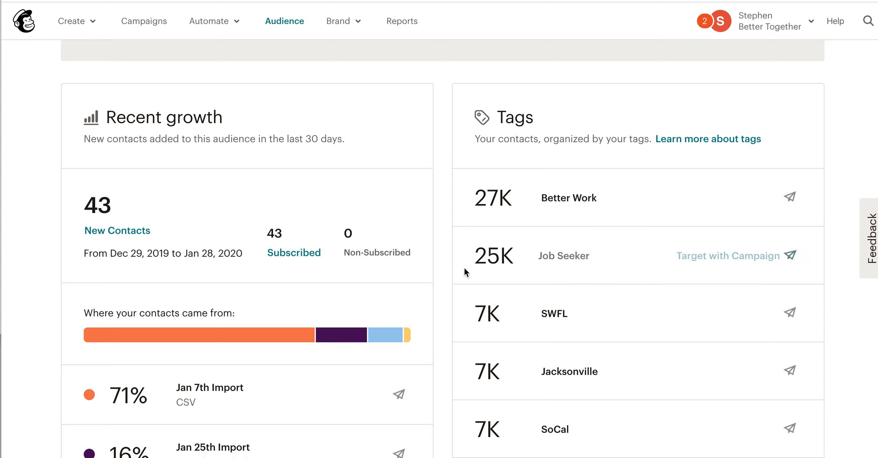
pyautogui.scroll(-1, 463, 271)
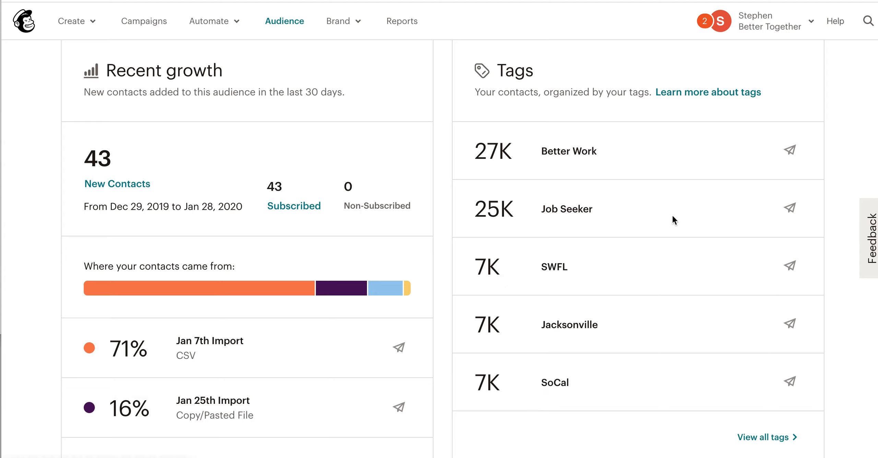
pyautogui.scroll(5, 656, 202)
pyautogui.scroll(2, 657, 200)
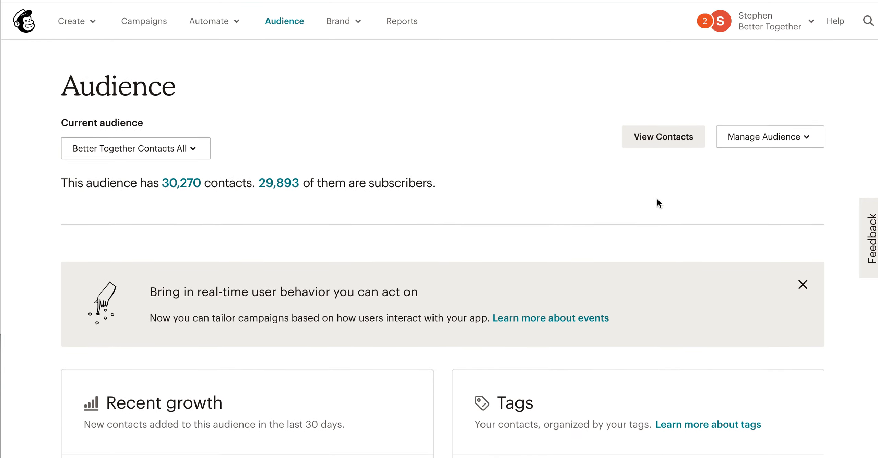
pyautogui.scroll(-5, 657, 200)
pyautogui.scroll(5, 657, 201)
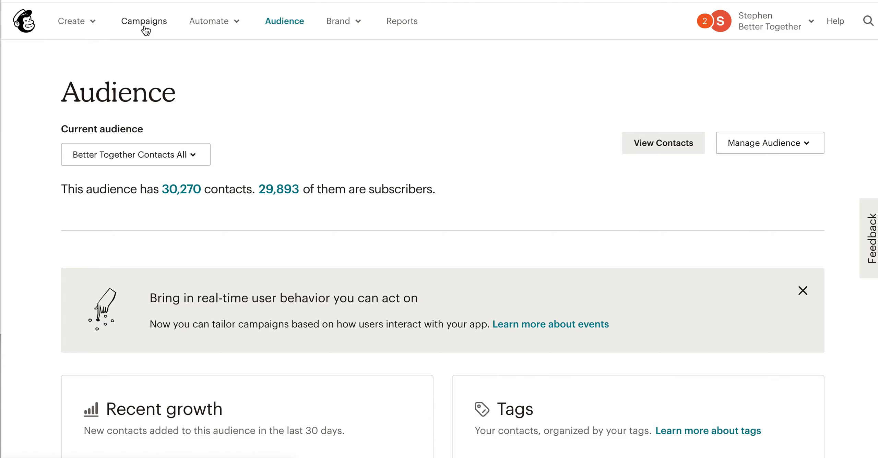
# Step: Create a regular email campaign named Test
pyautogui.click(144, 27)
pyautogui.click(784, 84)
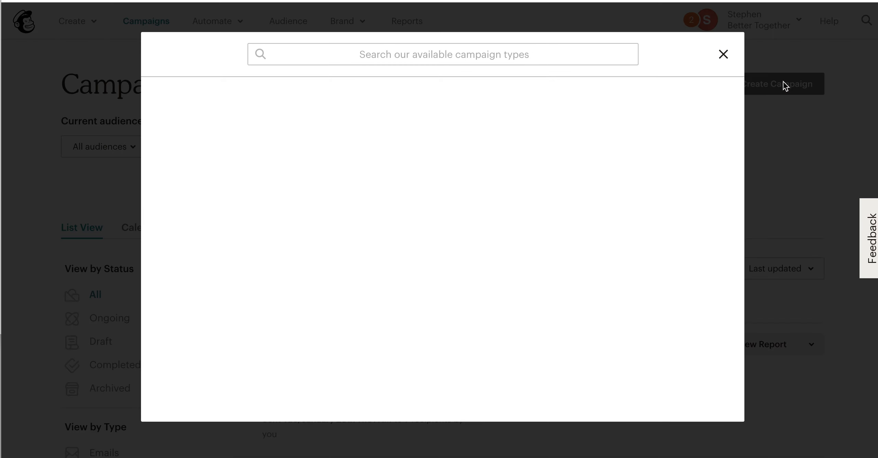
pyautogui.click(237, 135)
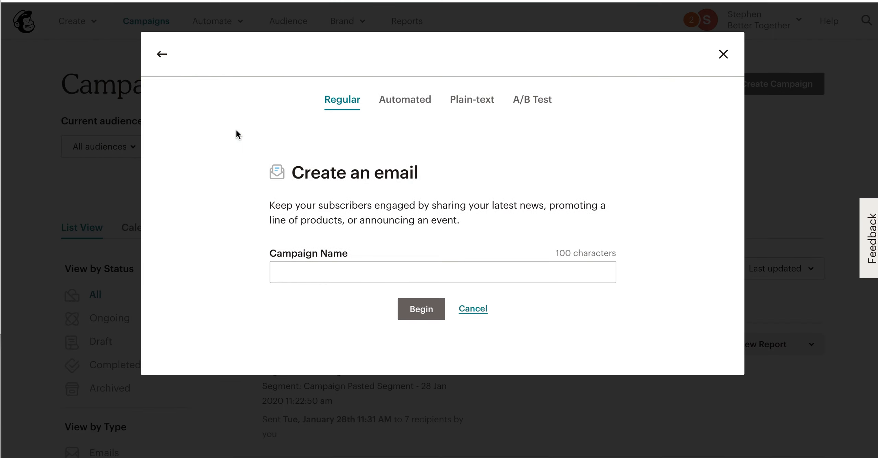
pyautogui.click(411, 269)
pyautogui.write('Test')
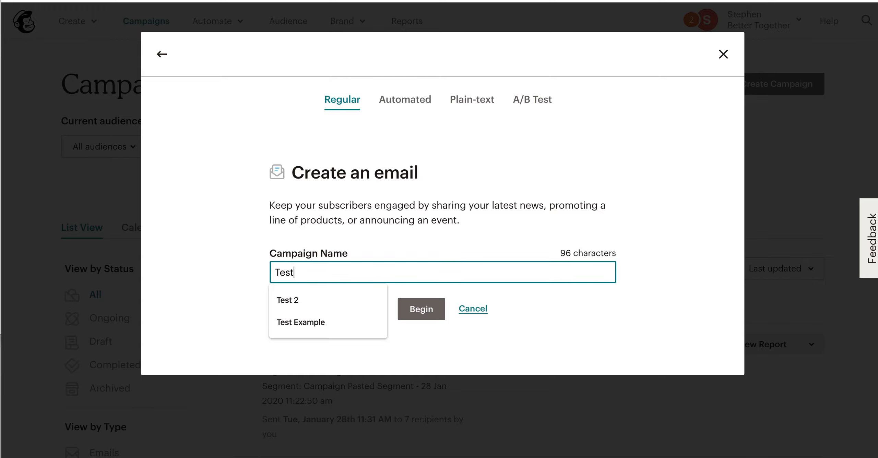
pyautogui.click(424, 316)
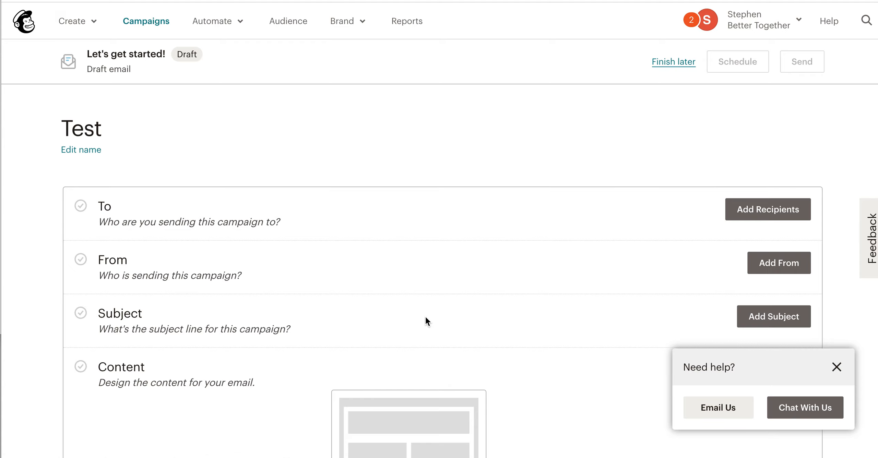
# Step: Choose Better Together Contacts All as the campaign's recipient audience
pyautogui.click(778, 204)
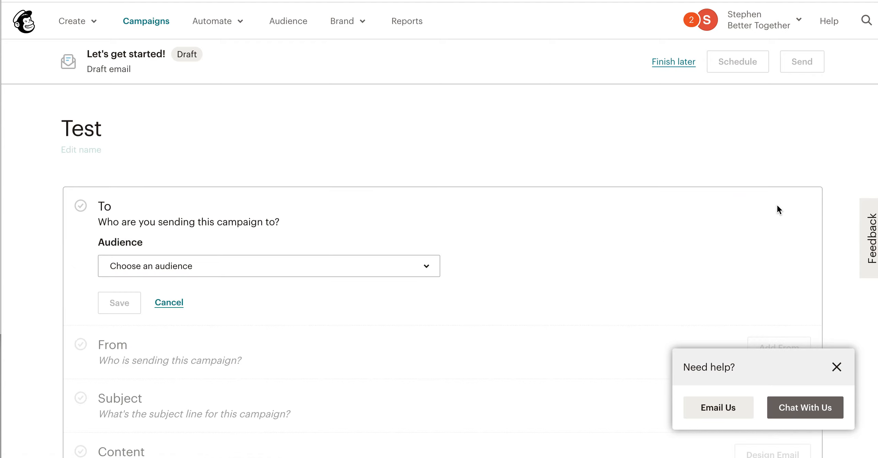
pyautogui.click(424, 224)
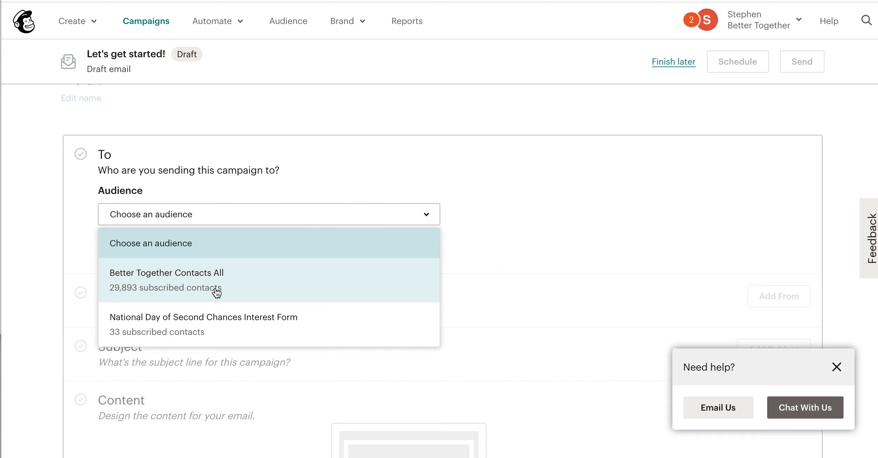
pyautogui.click(294, 281)
# Step: Limit the campaign's recipients to contacts with the Volunteer tag and save
pyautogui.click(579, 221)
pyautogui.scroll(-3, 567, 302)
pyautogui.scroll(2, 568, 303)
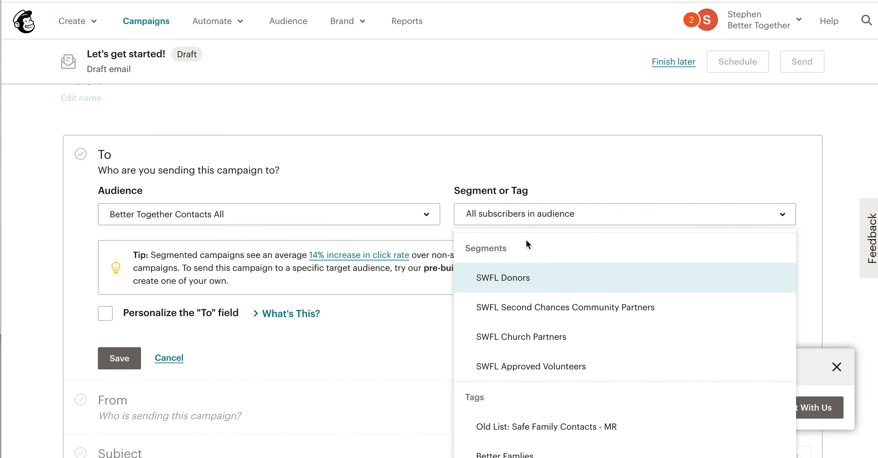
pyautogui.scroll(-3, 582, 296)
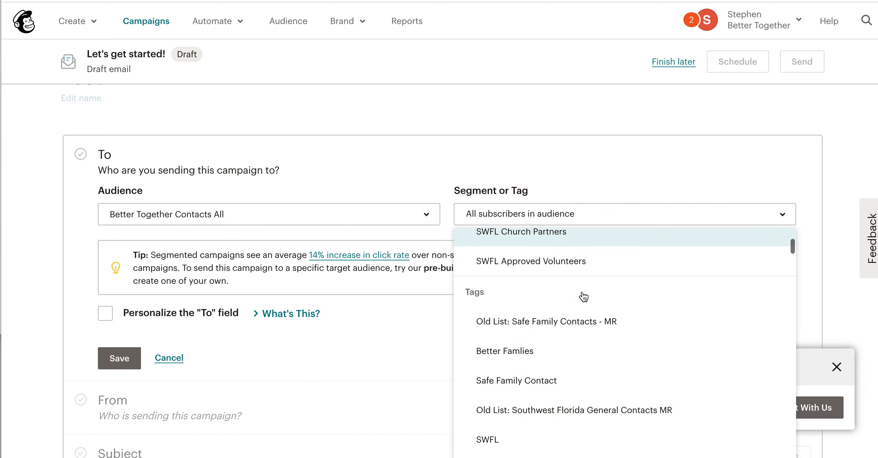
pyautogui.scroll(-8, 583, 297)
pyautogui.scroll(-5, 575, 336)
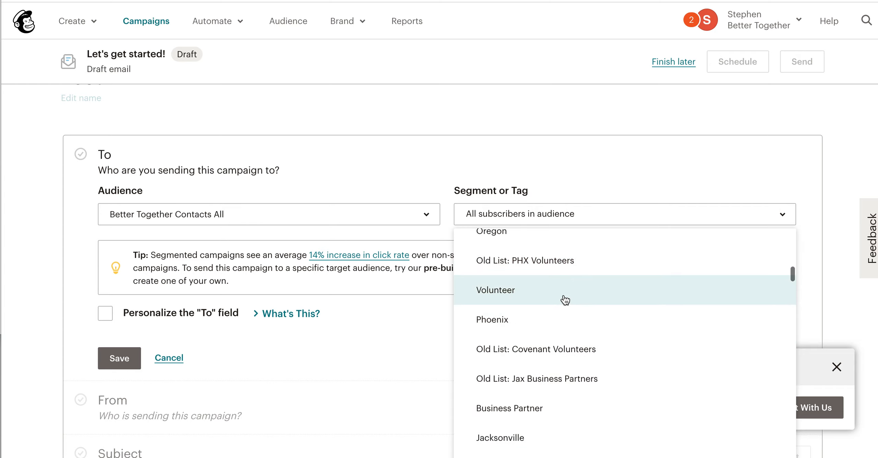
pyautogui.click(564, 300)
pyautogui.click(116, 295)
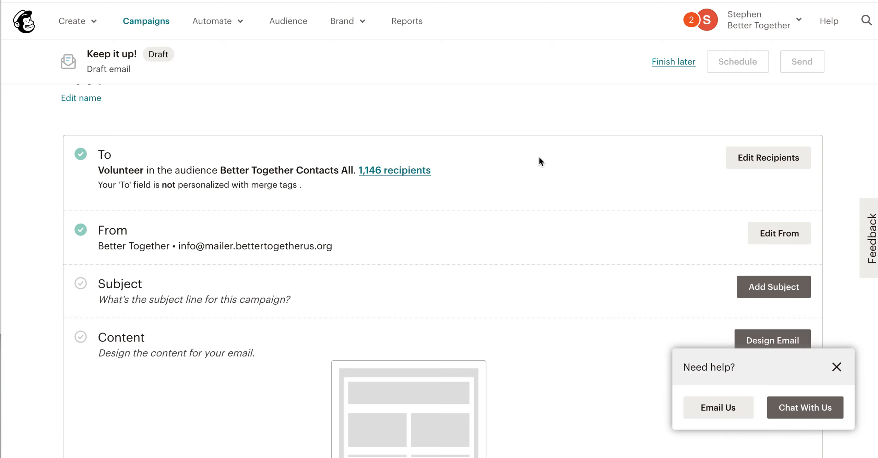
# Step: Switch the campaign's recipients to a group or new segment and look at its option for pasting emails
pyautogui.click(806, 164)
pyautogui.click(533, 221)
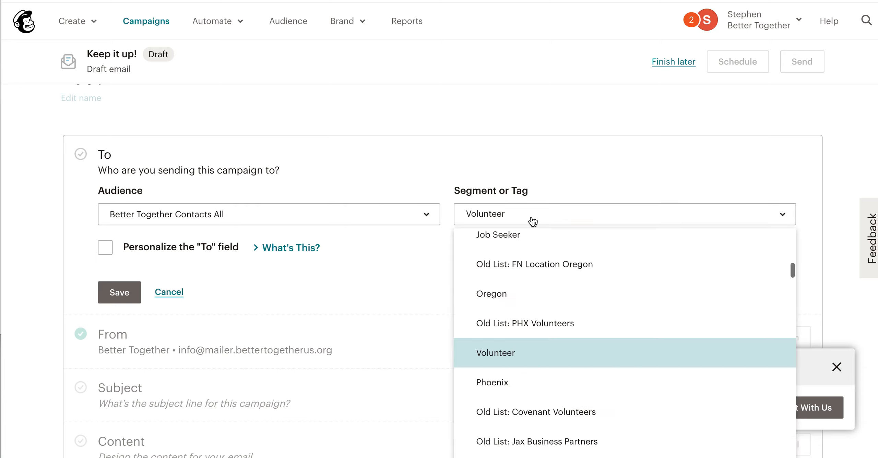
pyautogui.scroll(10, 555, 315)
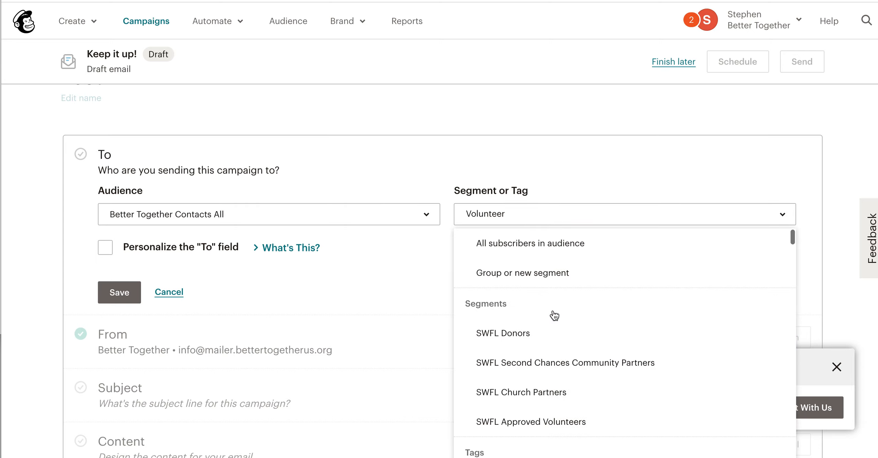
pyautogui.click(554, 274)
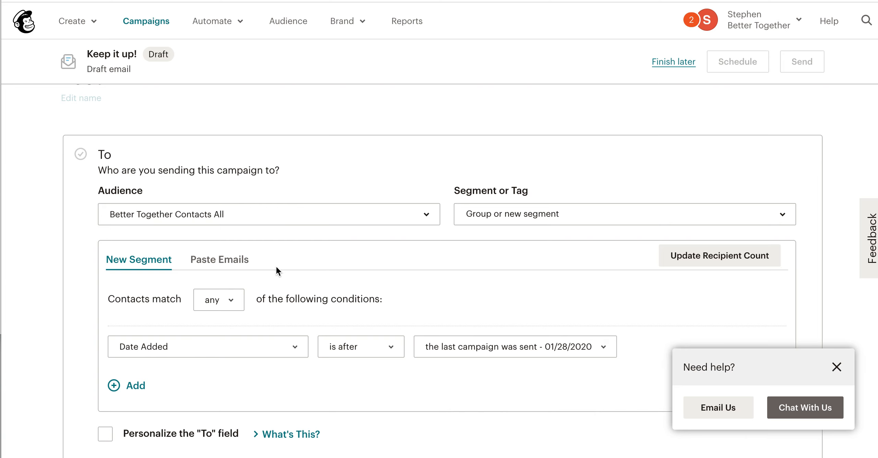
pyautogui.scroll(-3, 276, 268)
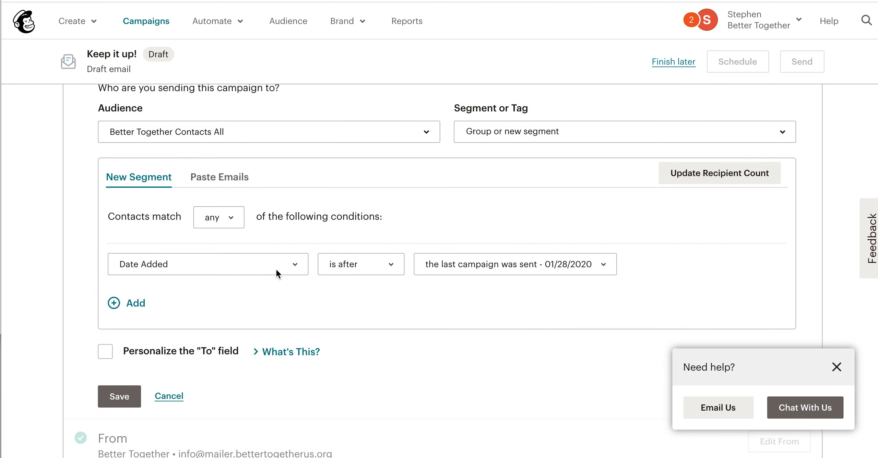
pyautogui.click(239, 184)
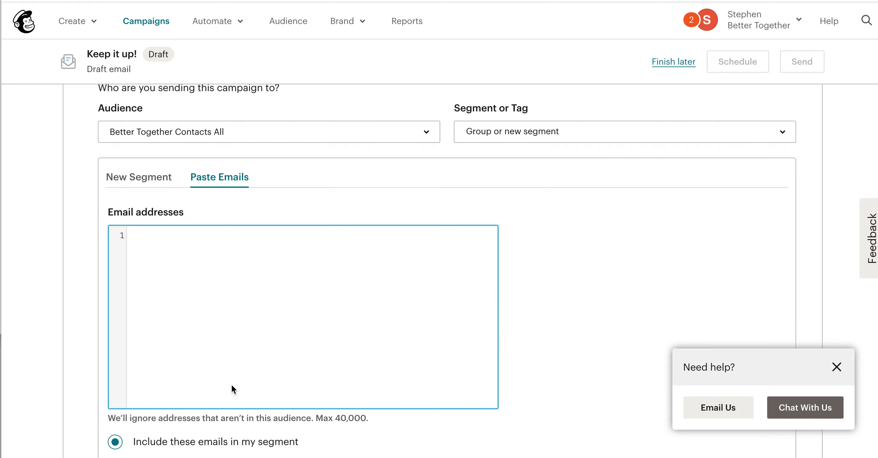
pyautogui.click(160, 181)
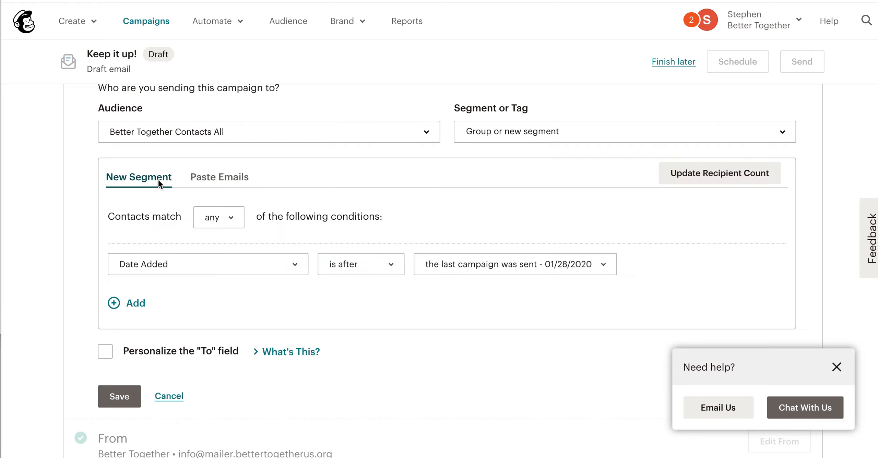
# Step: Set the first segment condition to Tags, contact is tagged, Better Work
pyautogui.scroll(-1, 183, 227)
pyautogui.scroll(-1, 251, 225)
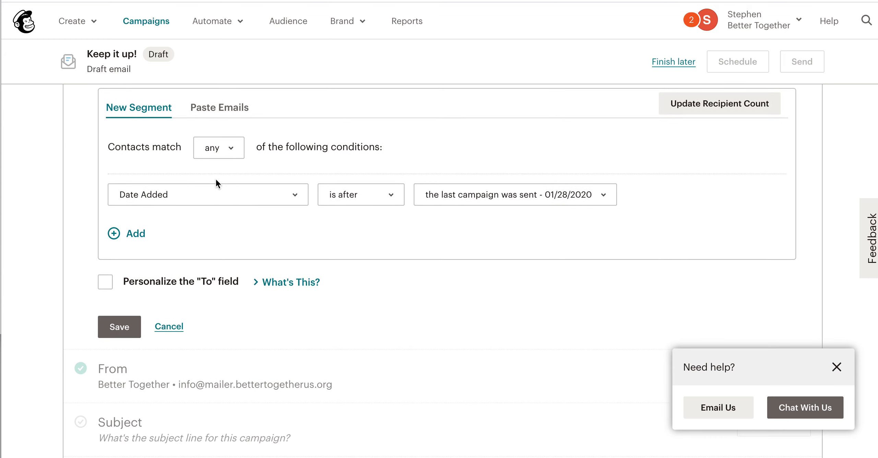
pyautogui.click(240, 194)
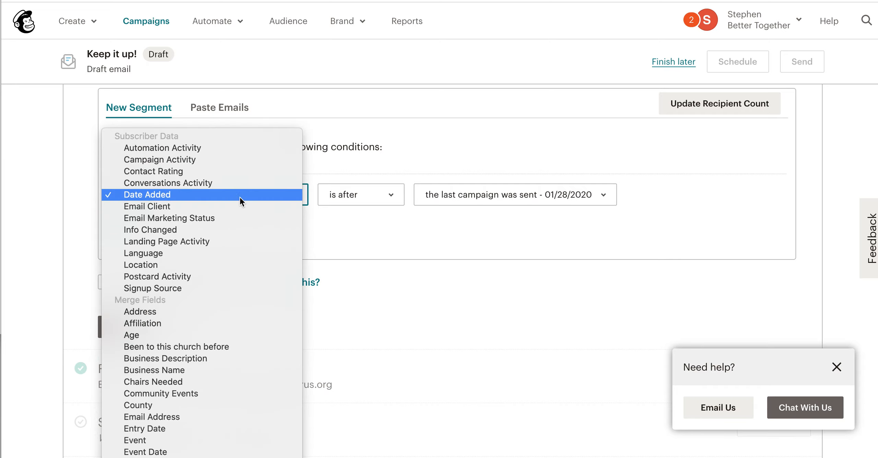
pyautogui.scroll(-5, 213, 316)
pyautogui.scroll(-4, 213, 317)
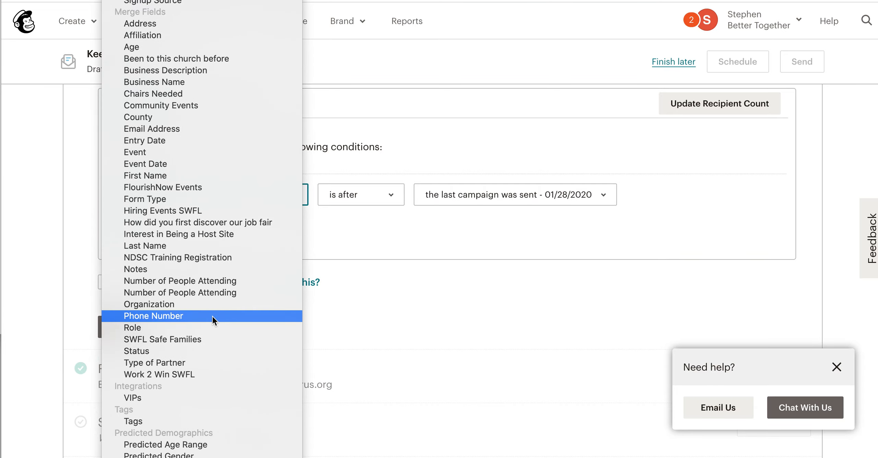
pyautogui.click(208, 360)
pyautogui.click(225, 195)
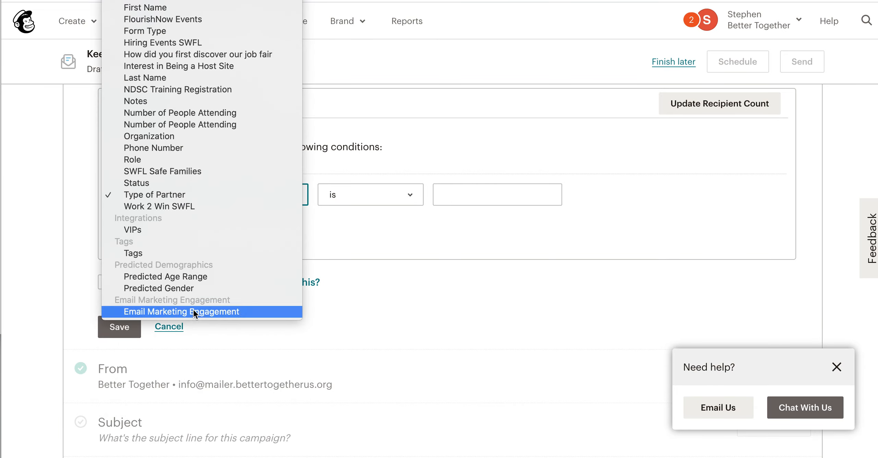
pyautogui.click(189, 253)
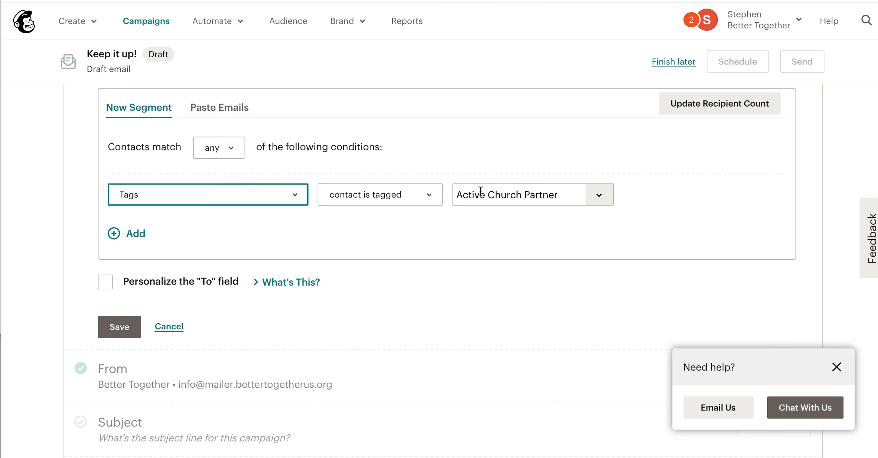
pyautogui.click(588, 203)
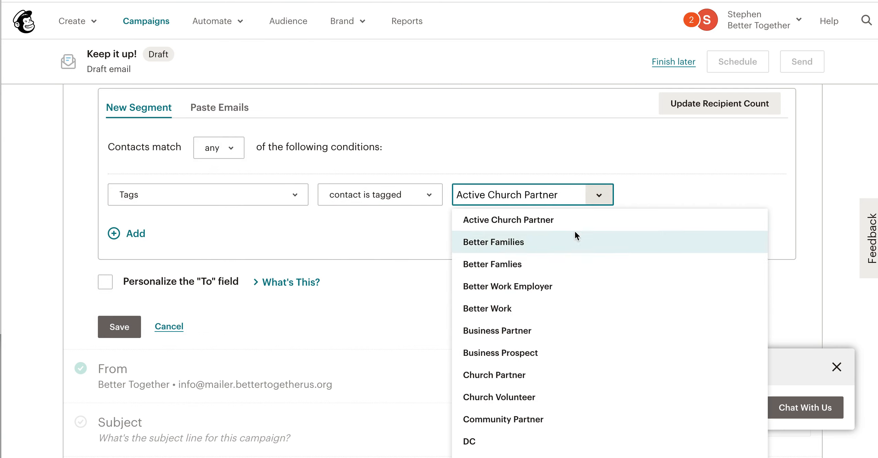
pyautogui.click(552, 308)
# Step: Add a second segment condition, Tags, contact is tagged, Donor, and save the recipients
pyautogui.click(134, 235)
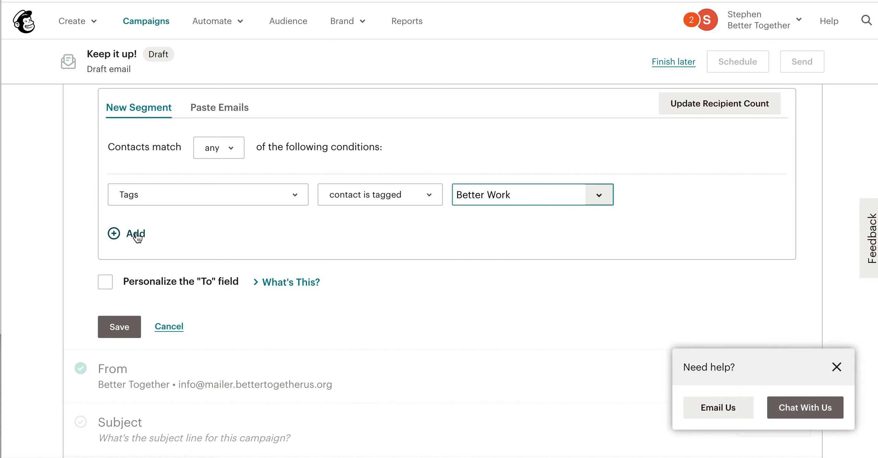
pyautogui.click(247, 264)
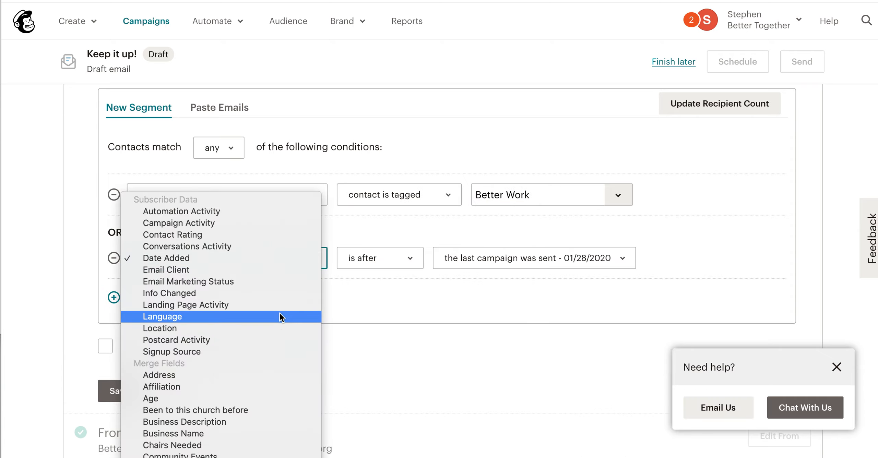
pyautogui.scroll(-5, 278, 318)
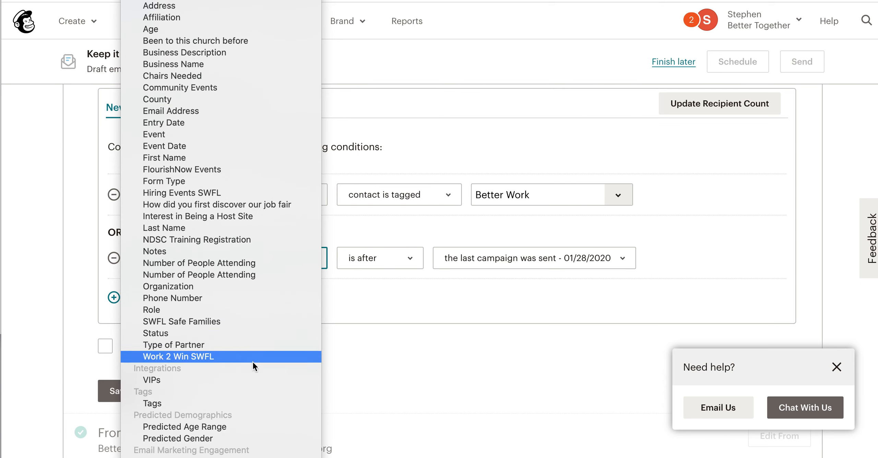
pyautogui.click(243, 404)
pyautogui.click(617, 259)
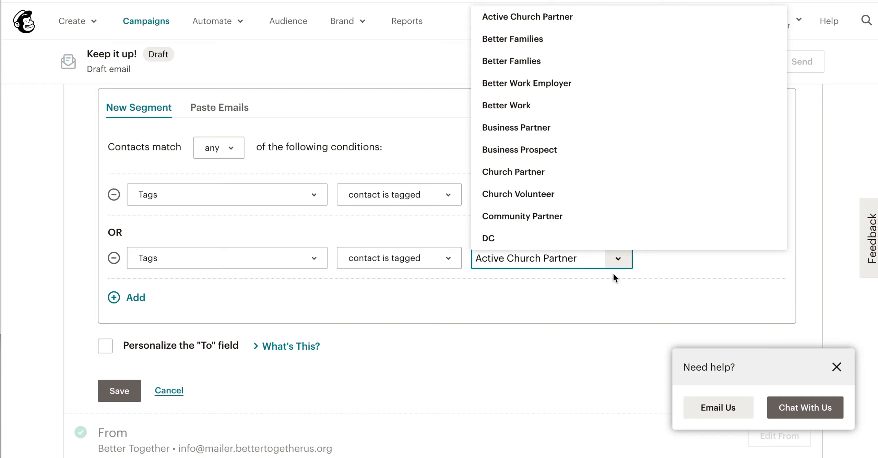
pyautogui.scroll(-2, 631, 214)
pyautogui.scroll(-5, 633, 219)
pyautogui.scroll(2, 633, 219)
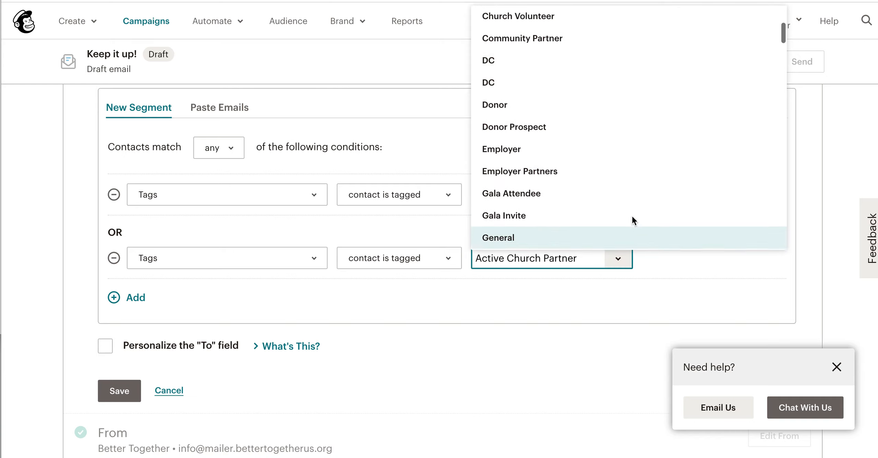
pyautogui.click(576, 117)
pyautogui.click(487, 328)
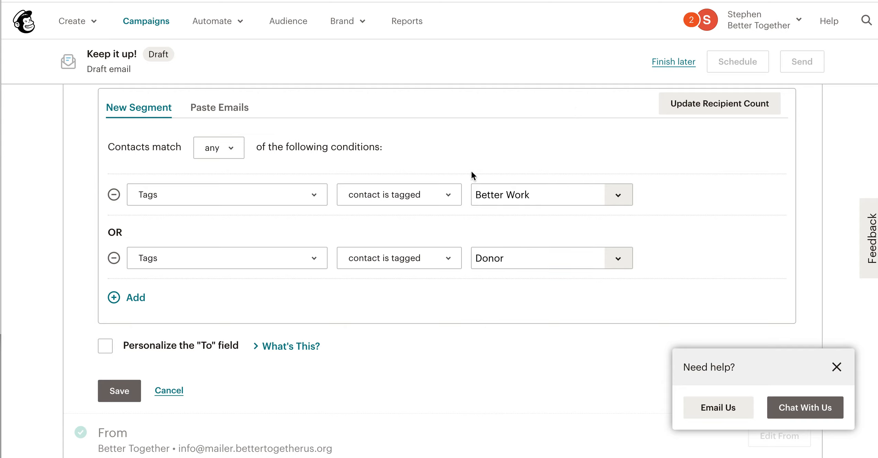
pyautogui.click(129, 392)
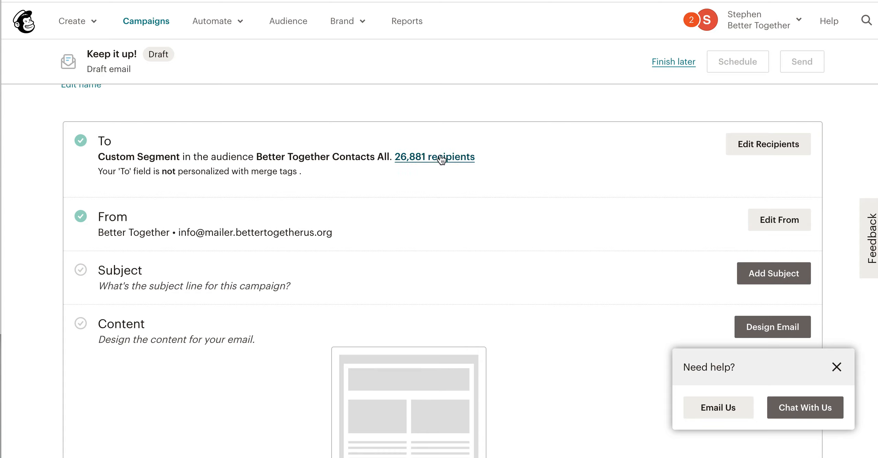
# Step: Reopen the recipients for editing, make contacts match all conditions, and update the recipient count
pyautogui.click(768, 144)
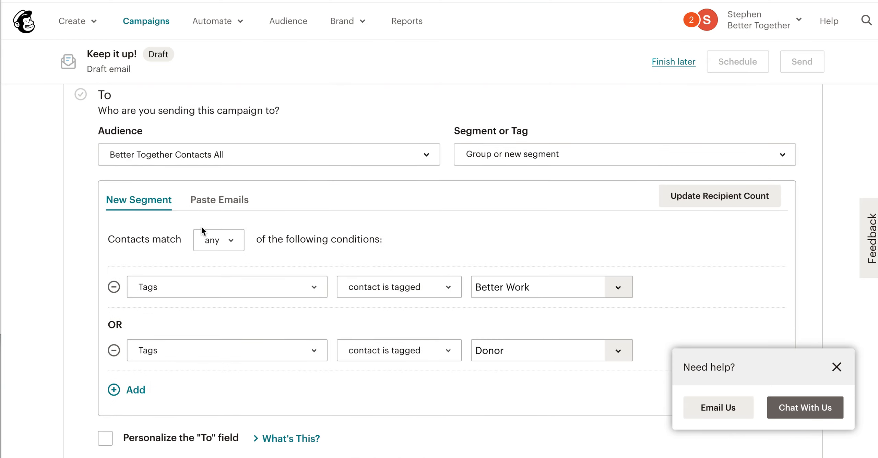
pyautogui.click(223, 242)
pyautogui.click(225, 252)
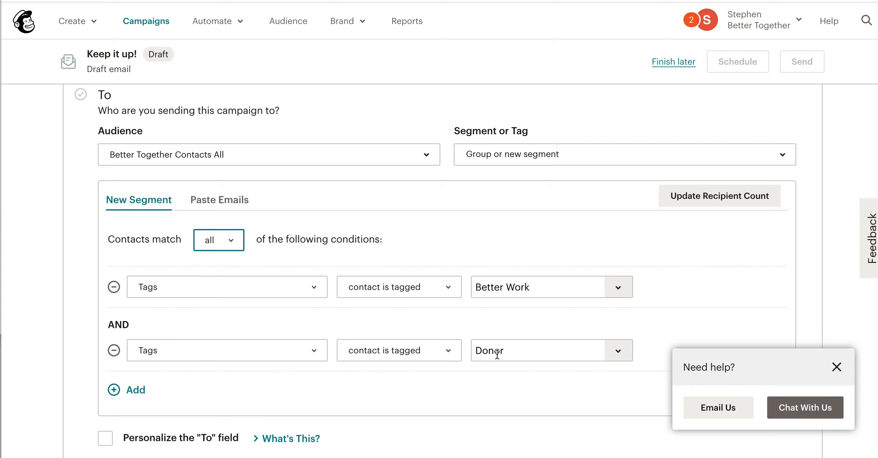
pyautogui.click(695, 202)
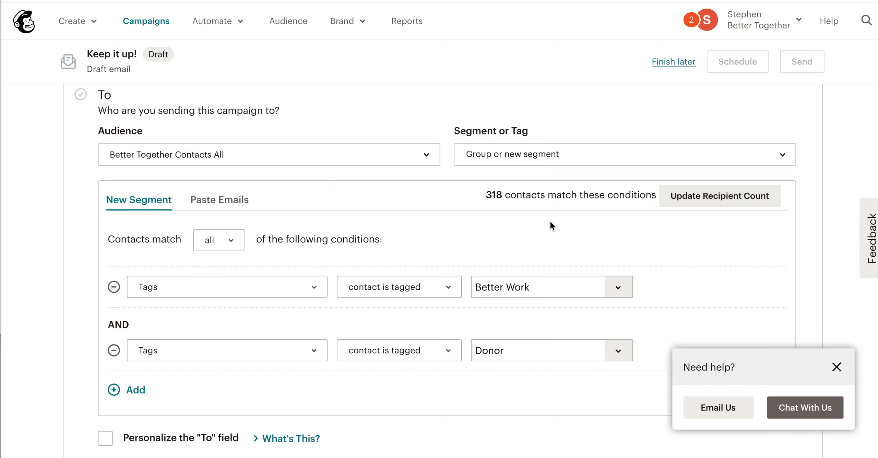
pyautogui.moveTo(486, 196); pyautogui.dragTo(502, 195)
pyautogui.click(509, 225)
# Step: Change the first segment condition's tag to Jacksonville, keeping Donor in the second, and update the recipient count
pyautogui.scroll(-1, 288, 295)
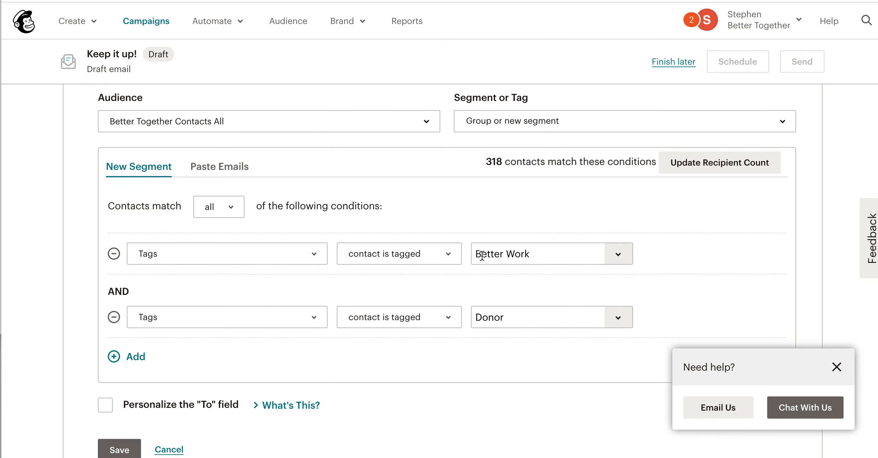
pyautogui.click(602, 319)
pyautogui.click(607, 319)
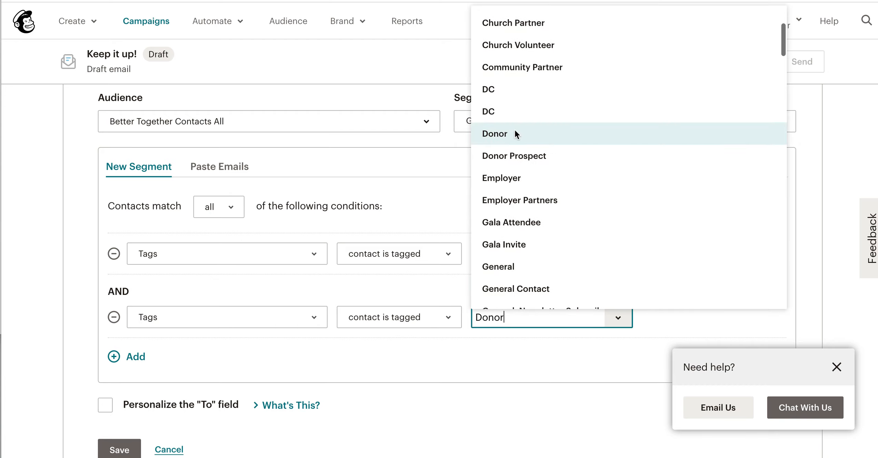
pyautogui.click(574, 136)
pyautogui.click(627, 255)
pyautogui.scroll(-8, 600, 185)
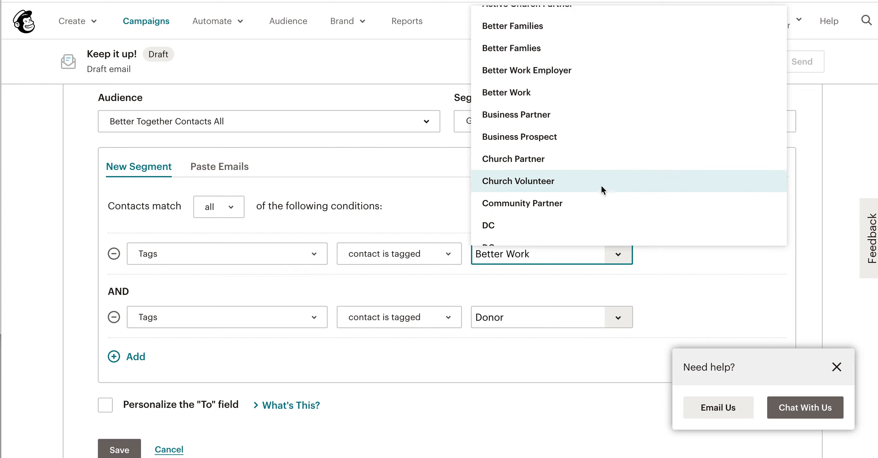
pyautogui.scroll(-5, 601, 185)
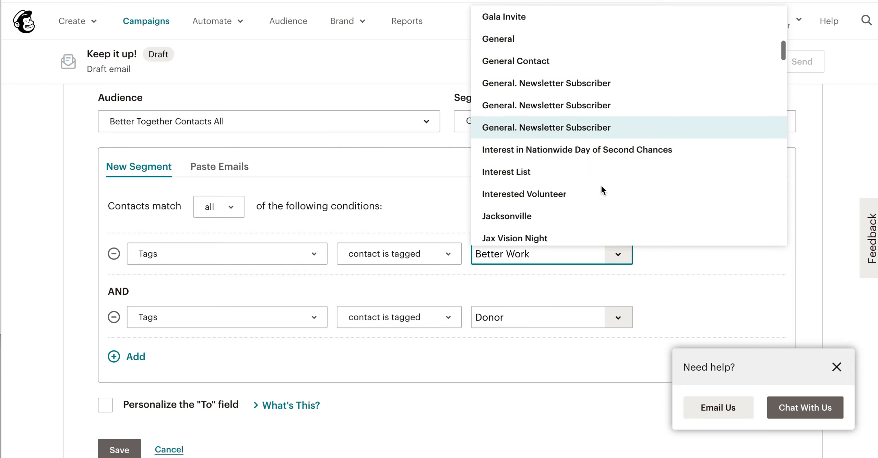
pyautogui.click(557, 140)
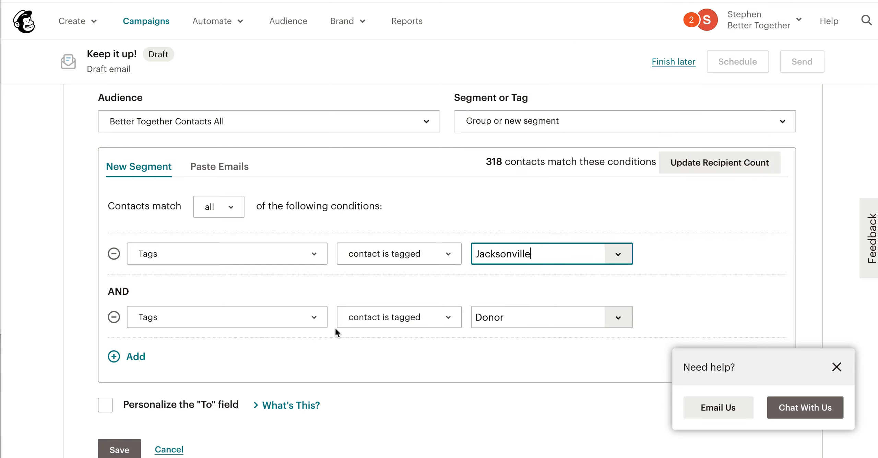
pyautogui.click(730, 162)
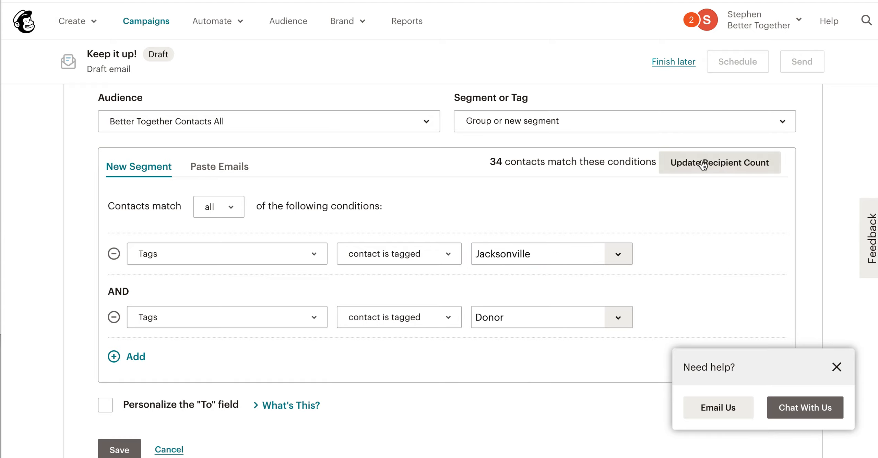
pyautogui.moveTo(492, 164); pyautogui.dragTo(501, 165)
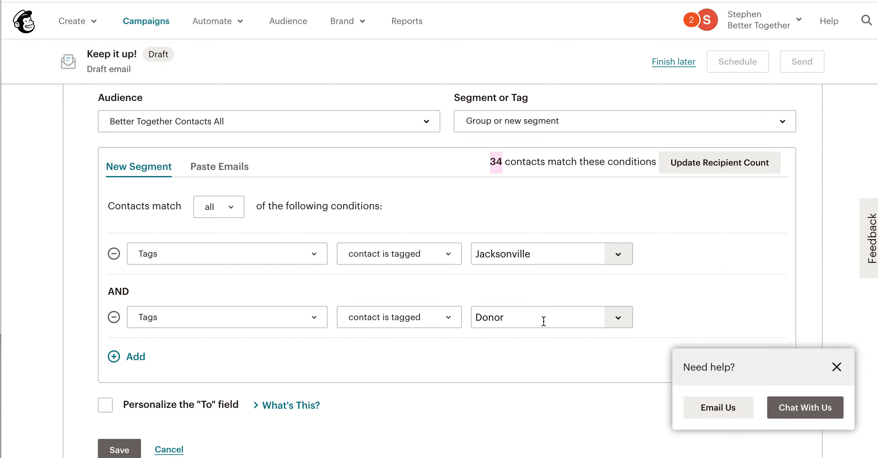
# Step: Add a third segment condition, Tags, contact is tagged, Active Church Partner, and update the recipient count
pyautogui.click(144, 359)
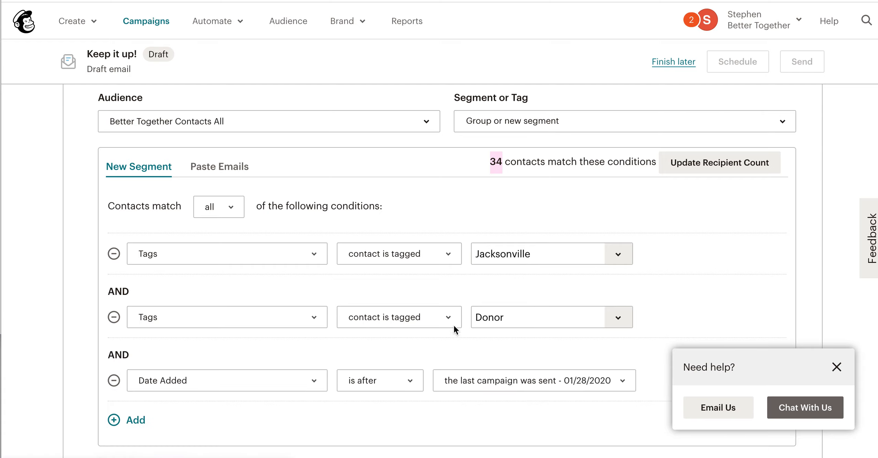
pyautogui.click(303, 348)
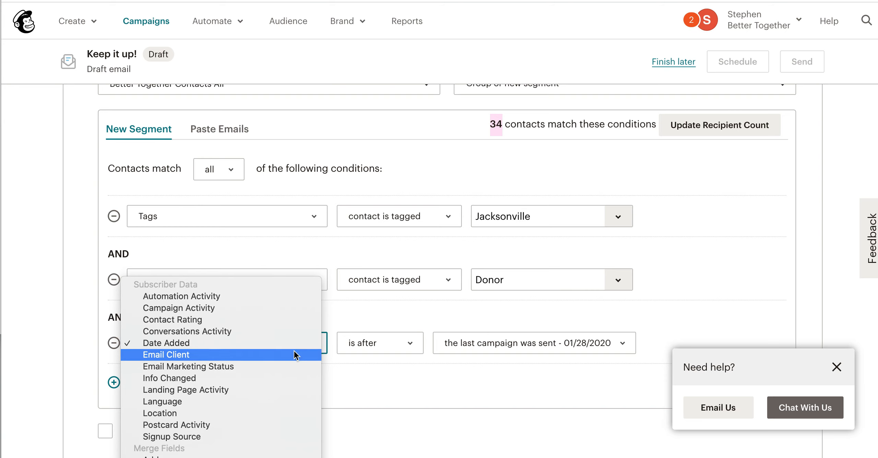
pyautogui.scroll(-10, 293, 352)
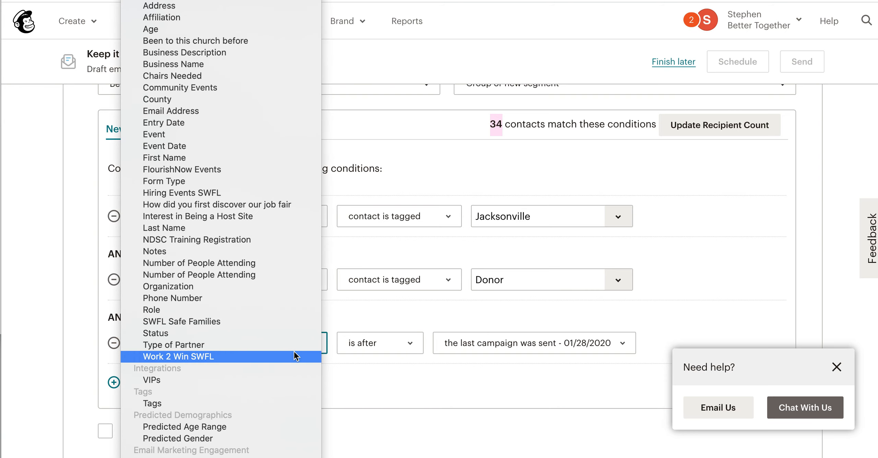
pyautogui.click(250, 401)
pyautogui.click(618, 344)
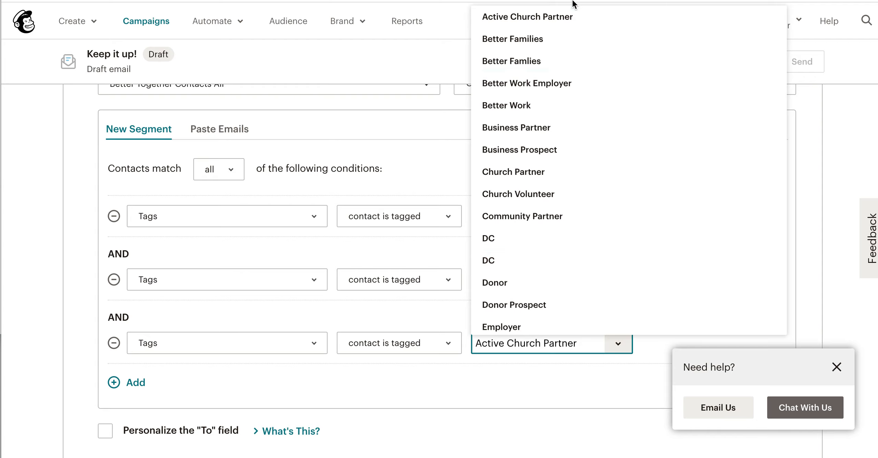
pyautogui.click(572, 18)
pyautogui.click(735, 133)
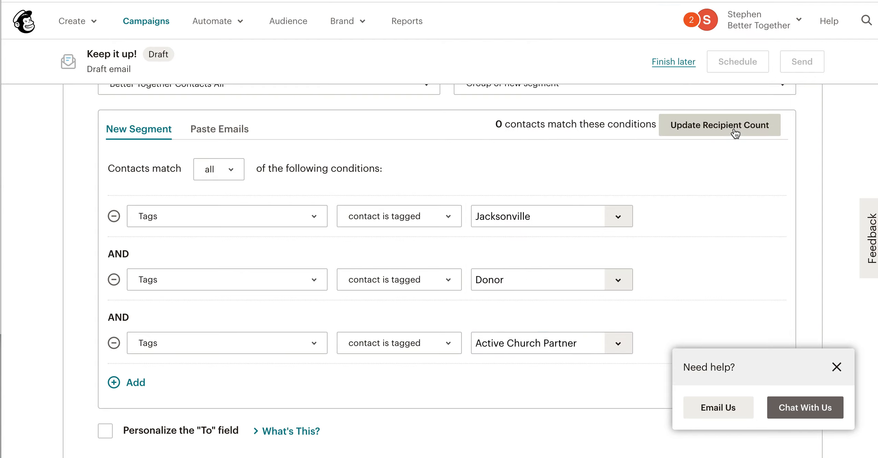
# Step: Change the third segment condition's tag to Top Donor and update the recipient count
pyautogui.click(618, 339)
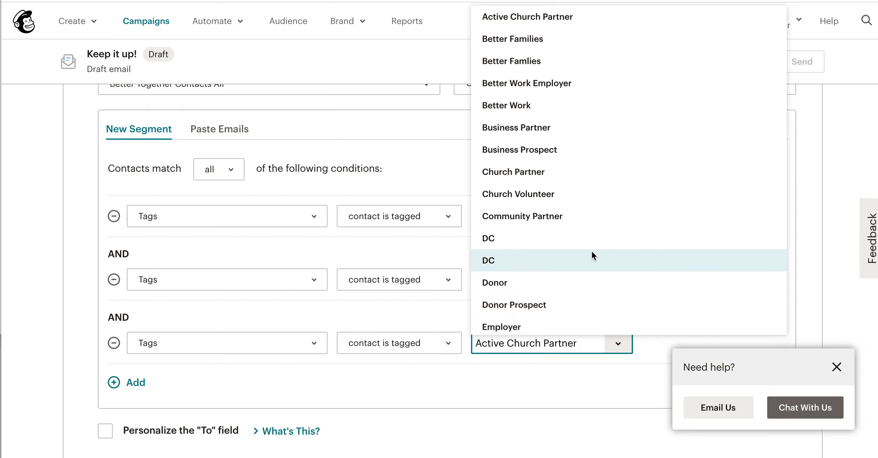
pyautogui.scroll(-20, 591, 255)
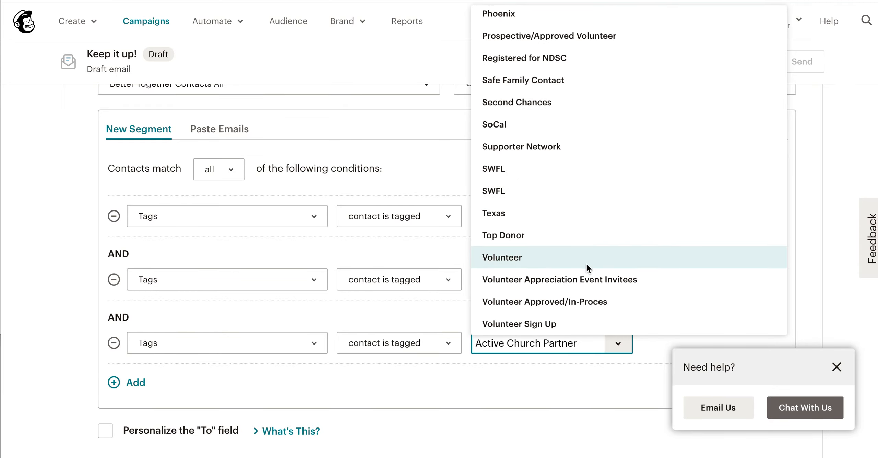
pyautogui.click(589, 237)
pyautogui.click(729, 128)
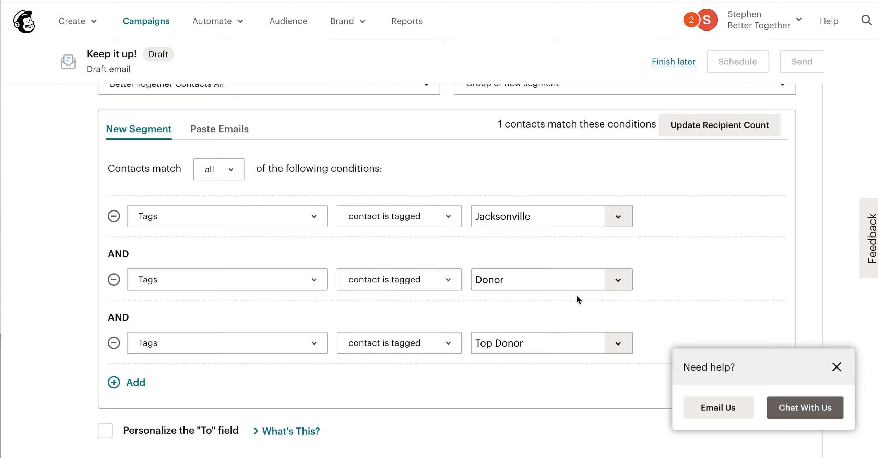
# Step: Review the segment's three tag conditions and save them as the campaign's recipients
pyautogui.scroll(5, 254, 216)
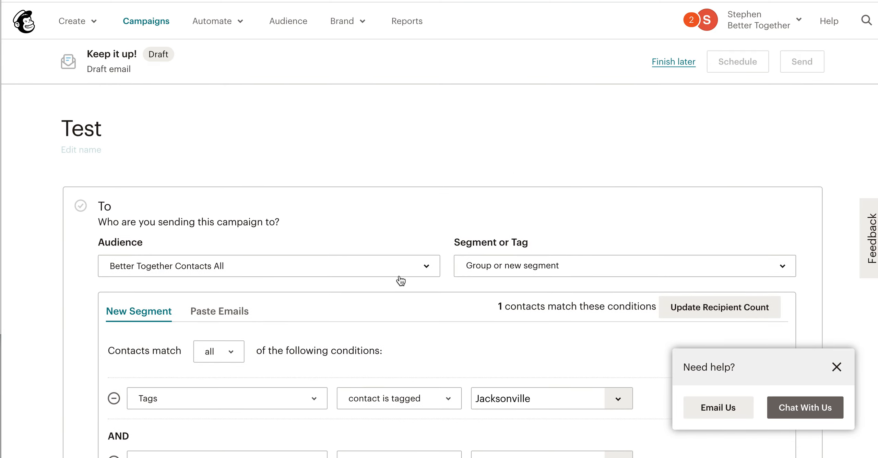
pyautogui.scroll(-3, 401, 281)
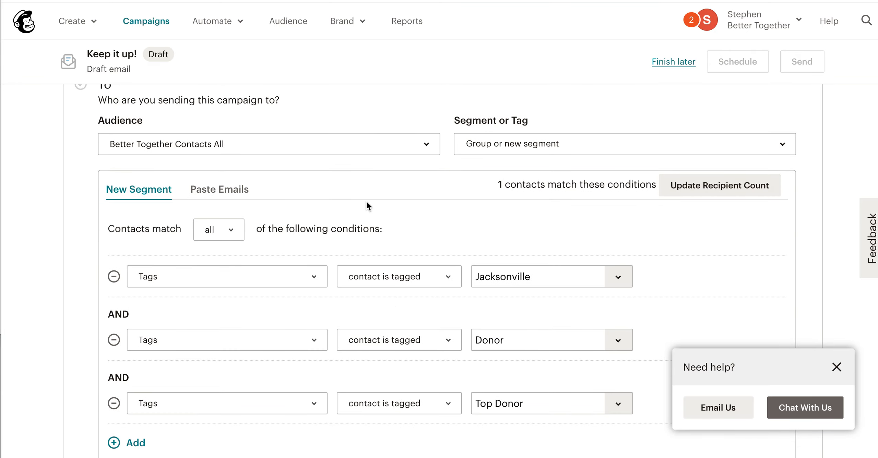
pyautogui.scroll(-3, 542, 199)
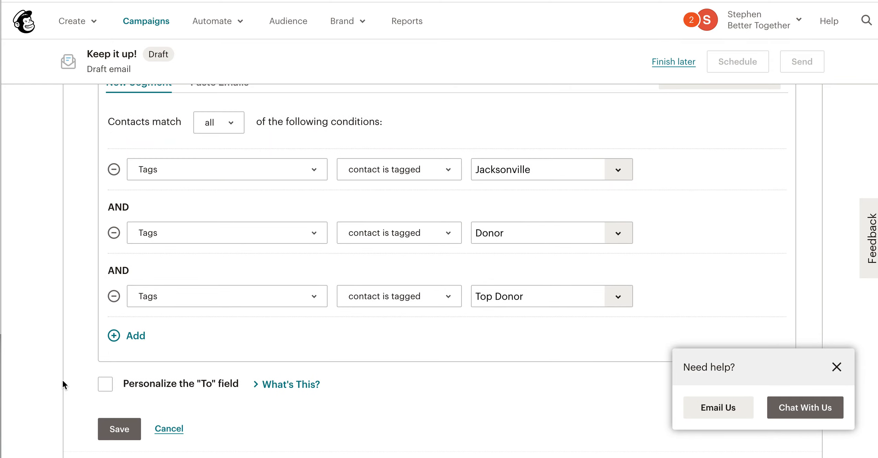
pyautogui.click(114, 428)
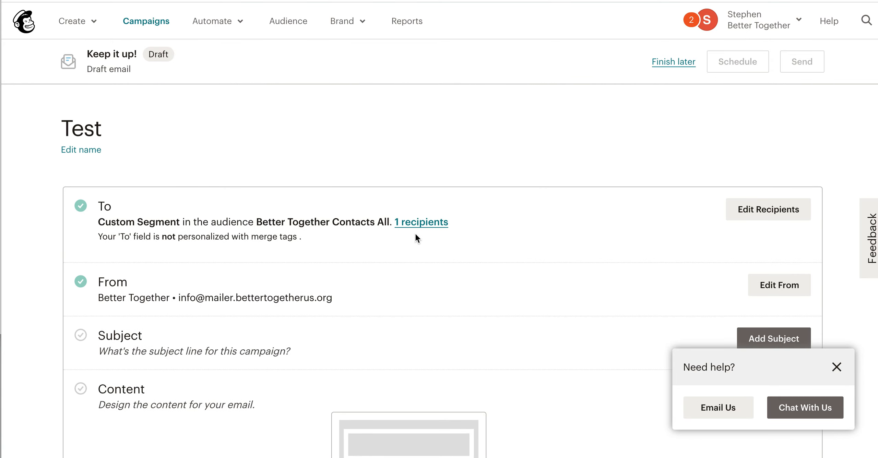
# Step: View the list of recipients matched by the custom segment, close it, and look over the campaign's setup sections
pyautogui.click(422, 223)
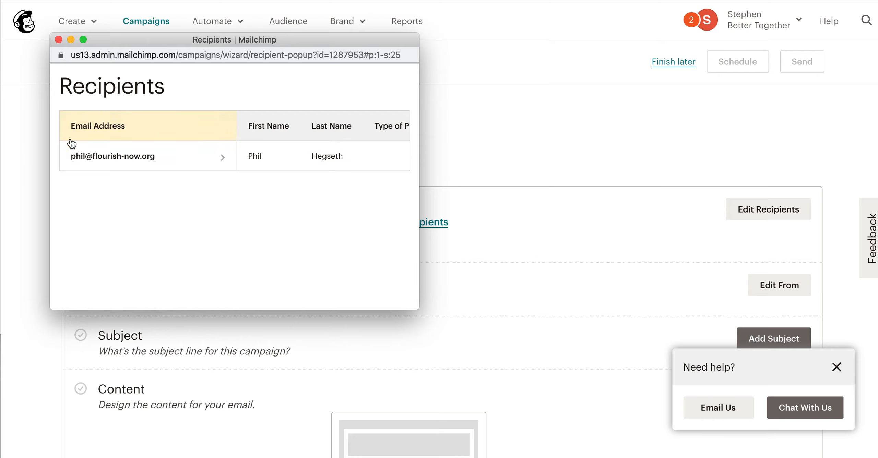
pyautogui.click(59, 40)
pyautogui.scroll(-3, 447, 110)
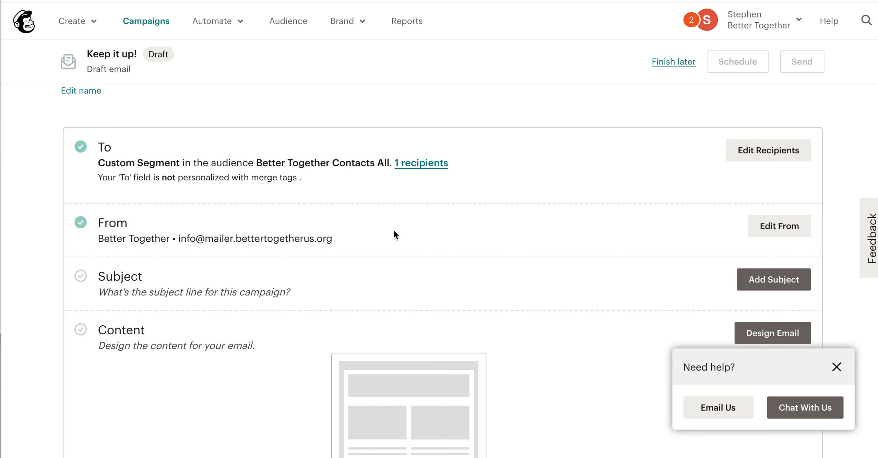
pyautogui.scroll(3, 394, 235)
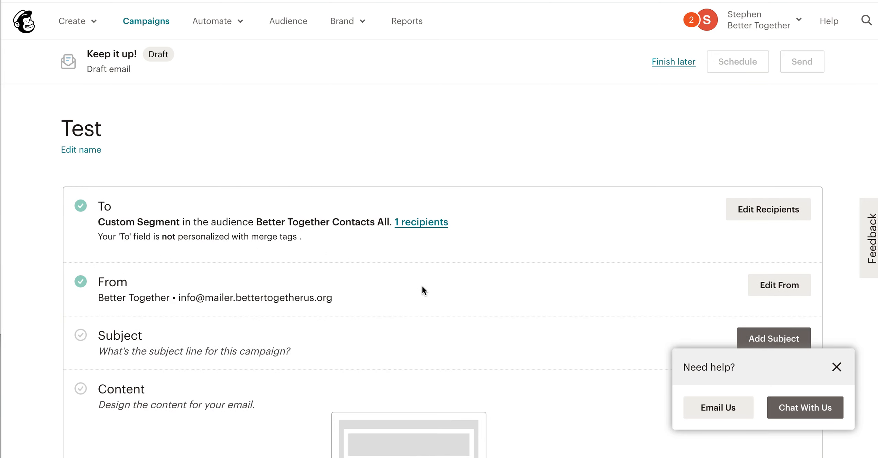